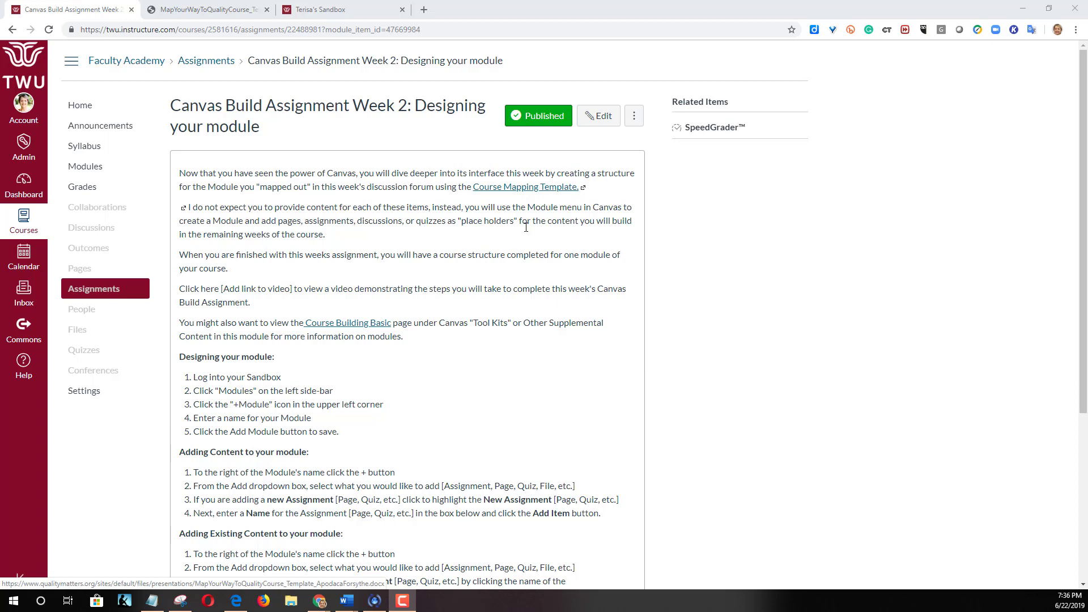
# View the Course Mapping Template and open the Modules page of the sandbox course.
pyautogui.click(209, 15)
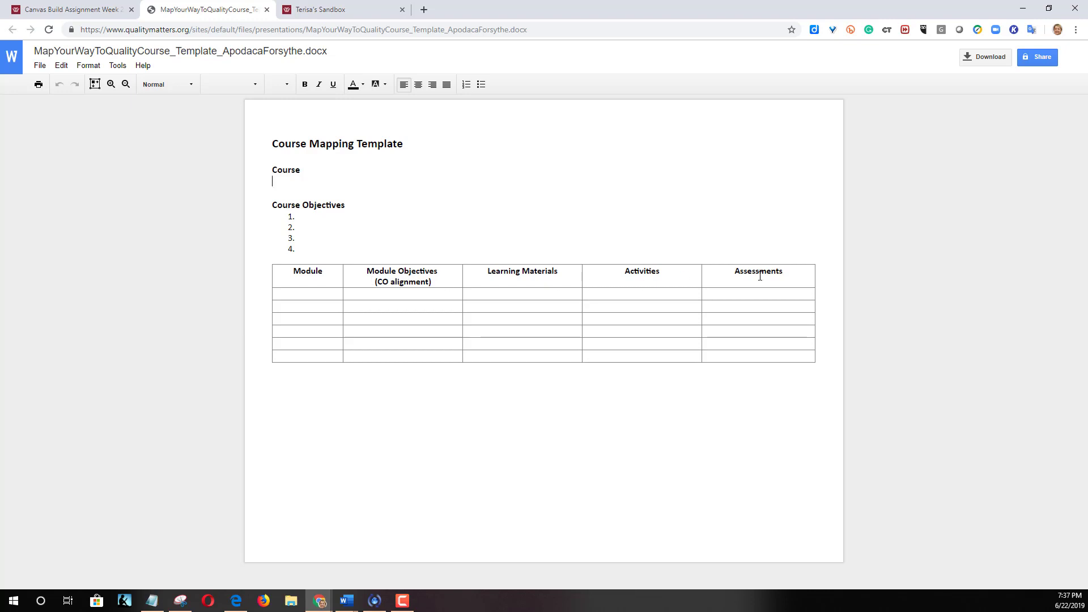
pyautogui.click(318, 9)
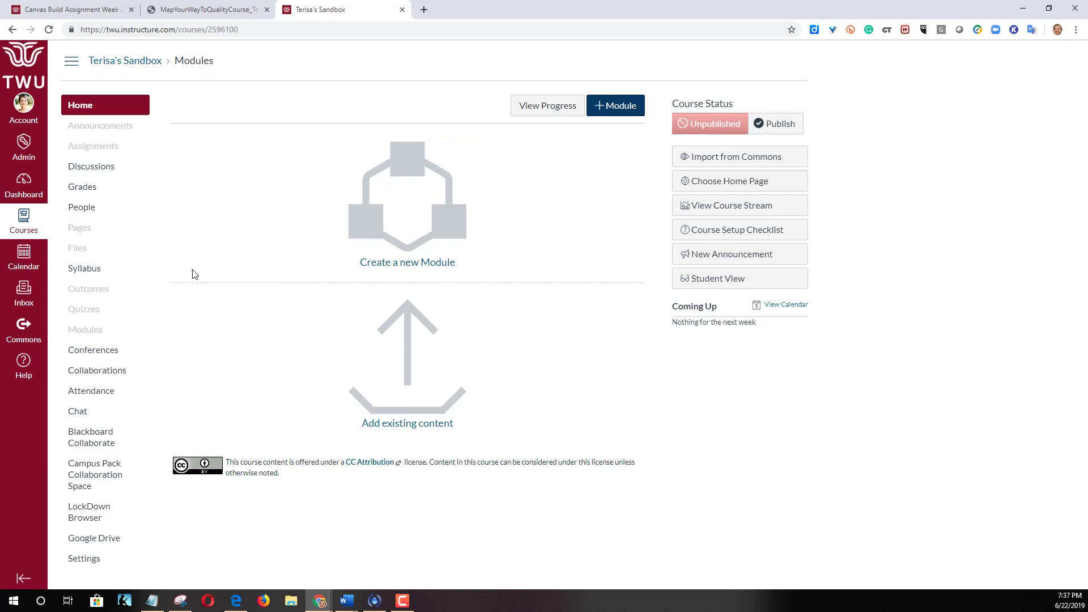
pyautogui.click(87, 336)
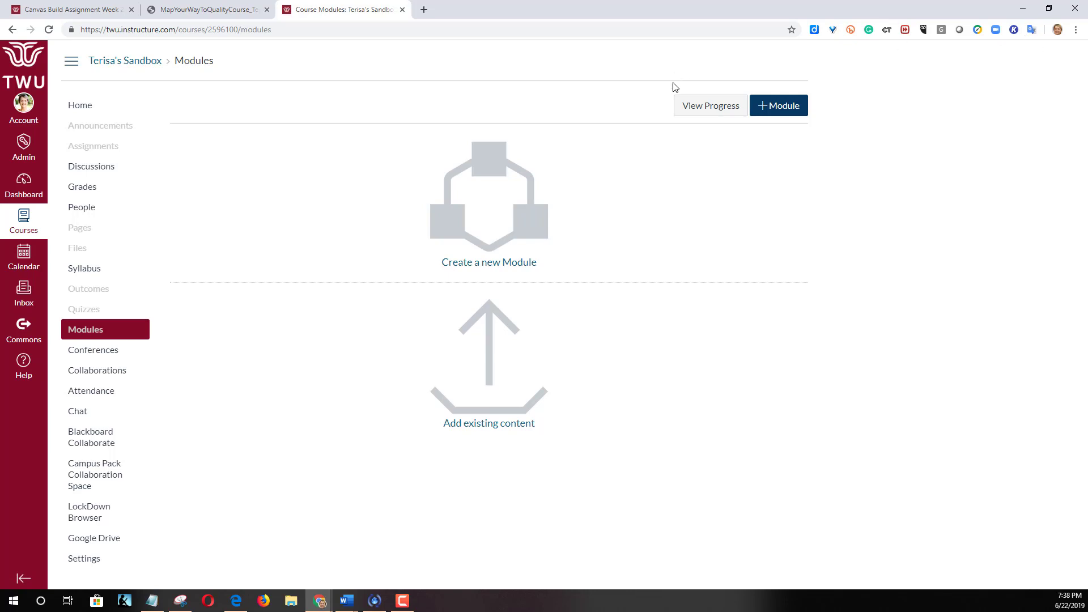
# Create a new module named "Sample Module" in the sandbox course.
pyautogui.click(785, 109)
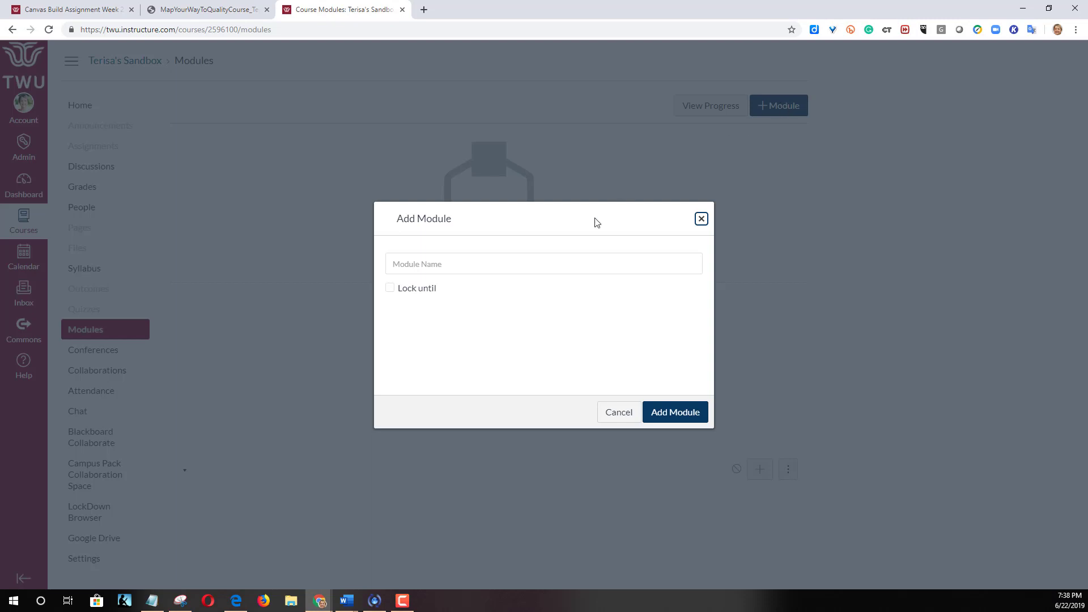
pyautogui.click(450, 265)
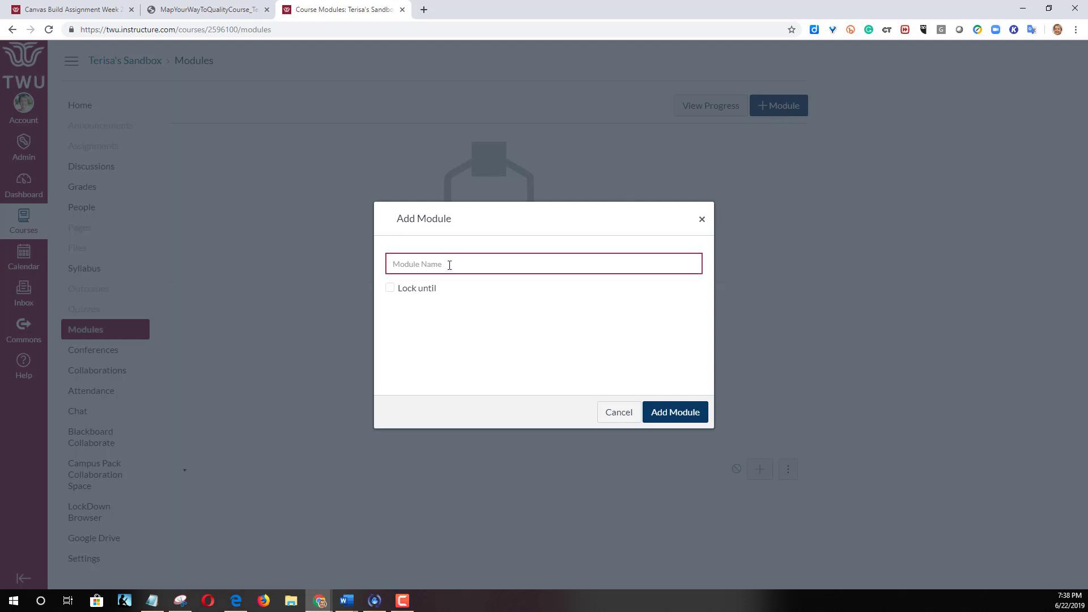
pyautogui.write('S')
pyautogui.write('ample')
pyautogui.write(' M')
pyautogui.write('do')
pyautogui.write('dule')
pyautogui.click(678, 411)
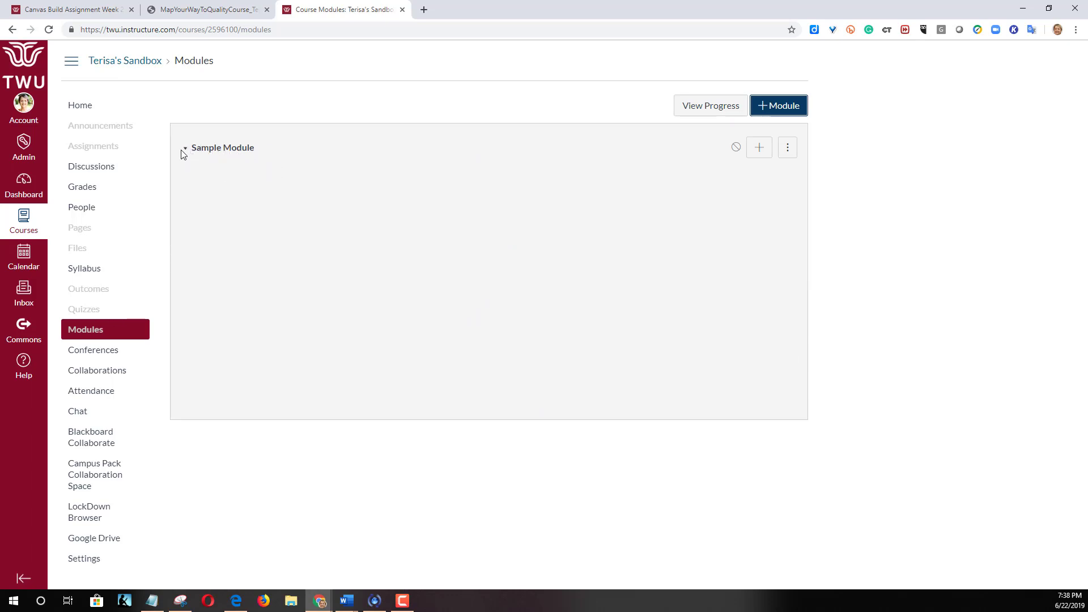
pyautogui.press('Tab')
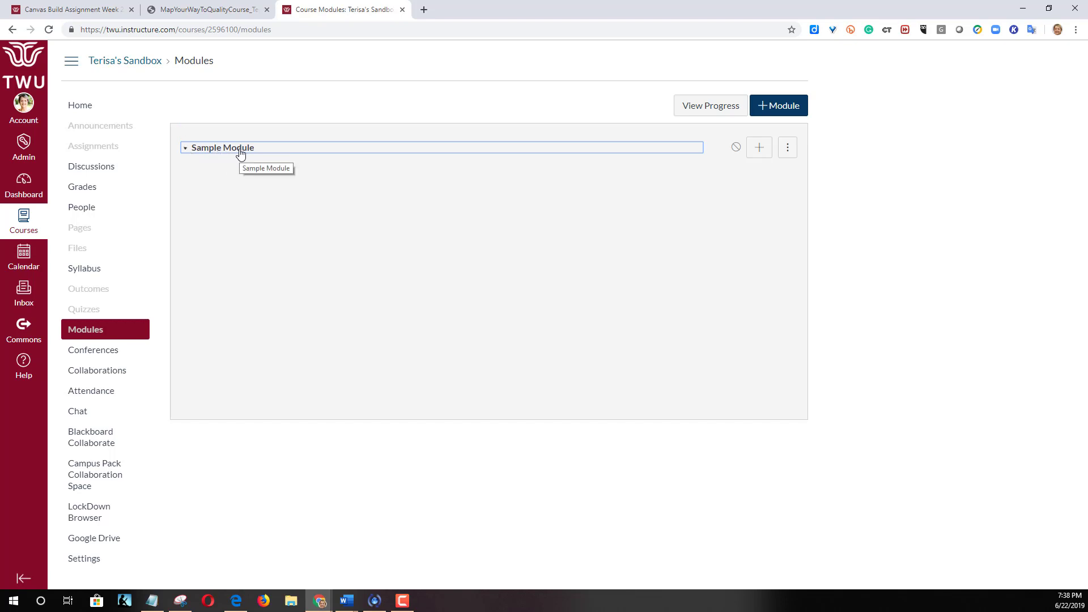
# Consult the course mapping template and add the existing "Welcome!" page to Sample Module without indentation.
pyautogui.click(215, 10)
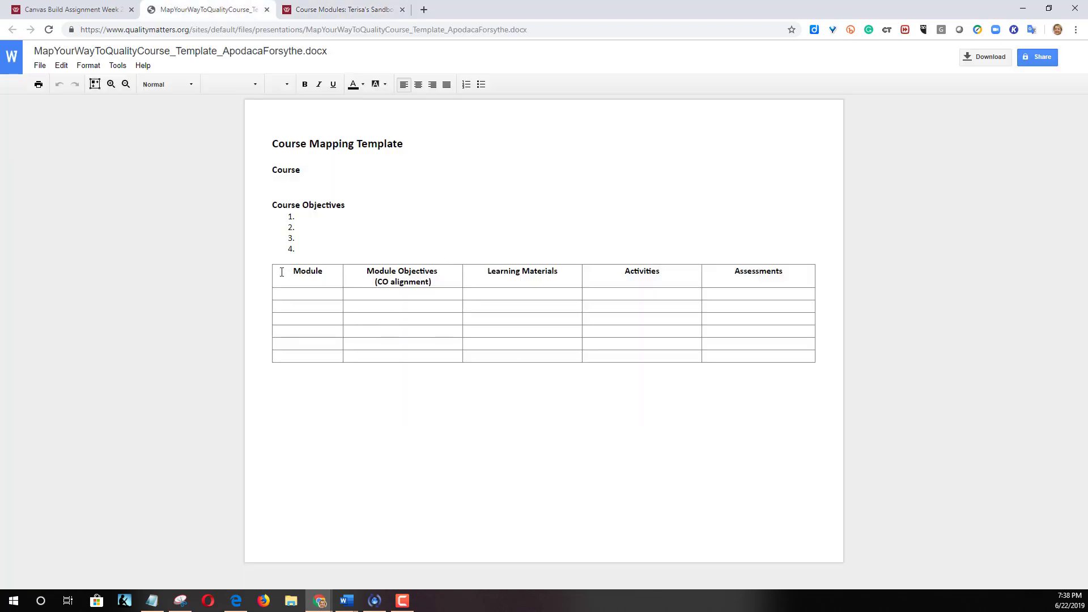
pyautogui.click(350, 13)
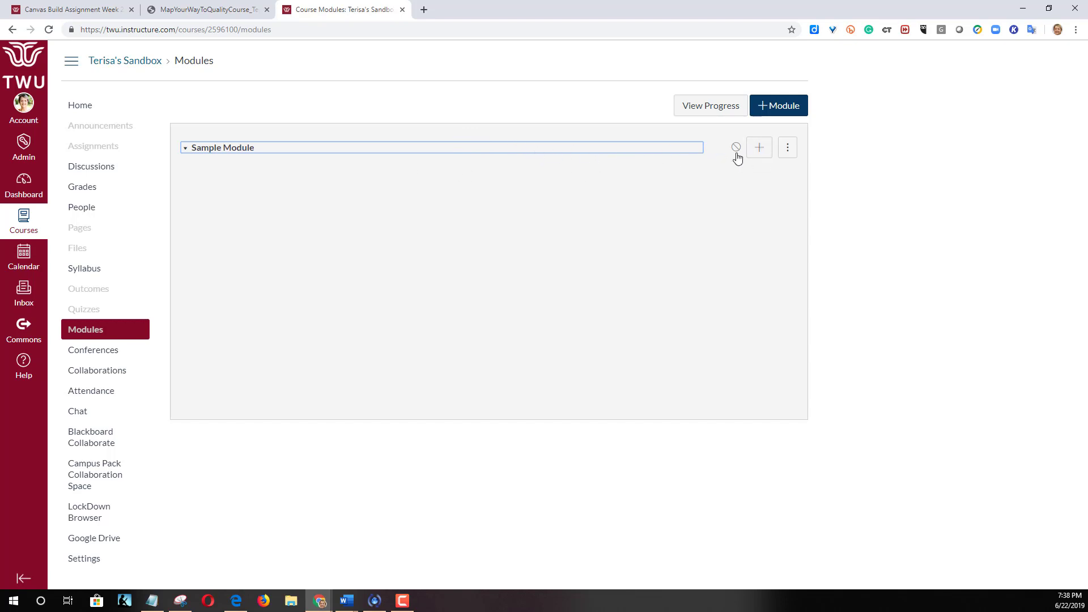
pyautogui.click(758, 150)
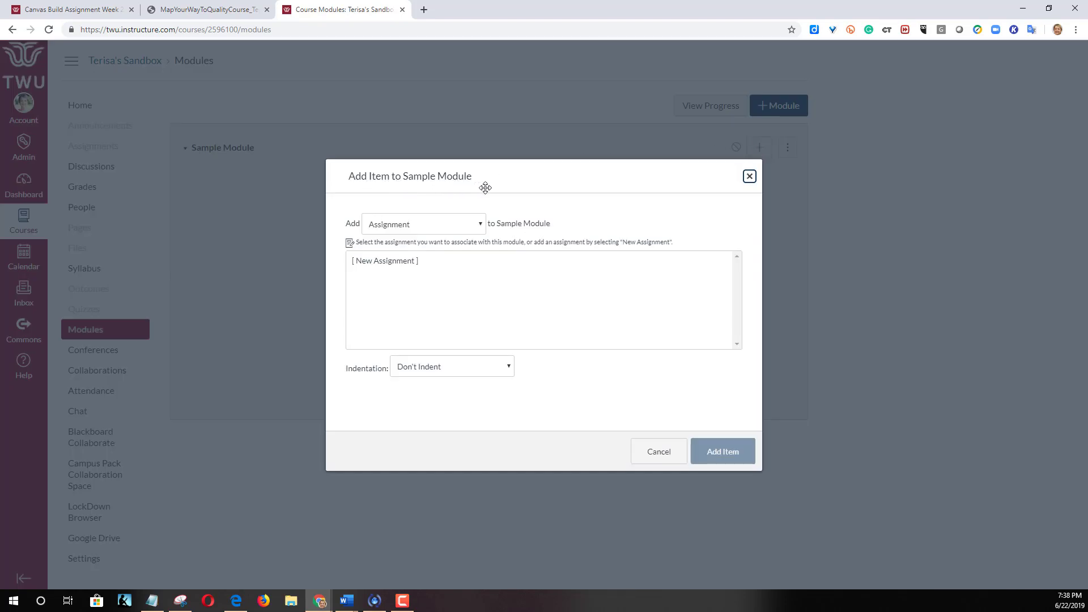
pyautogui.click(433, 229)
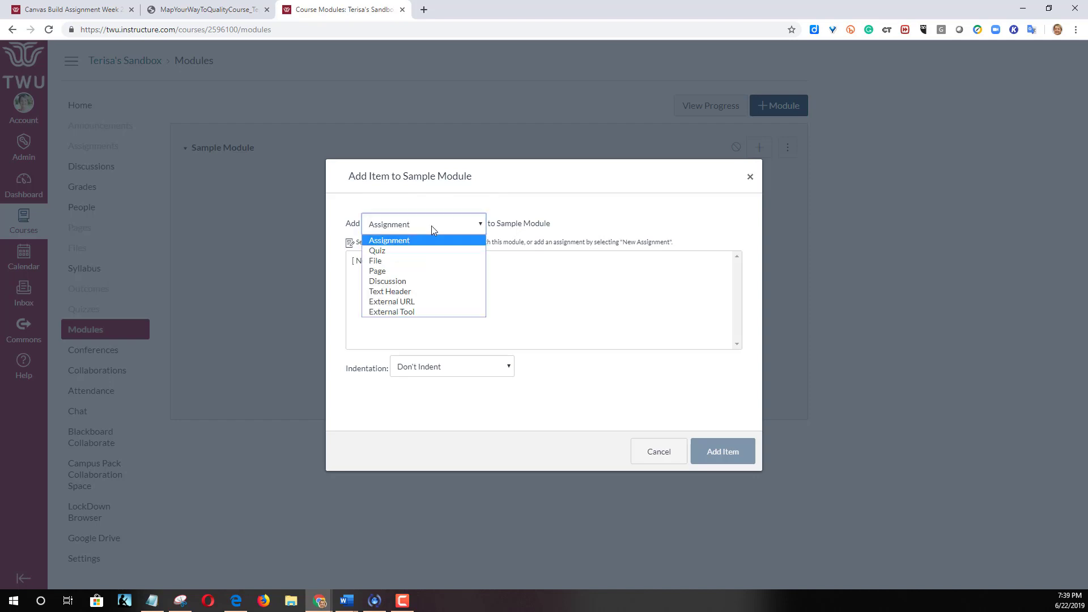
pyautogui.click(398, 270)
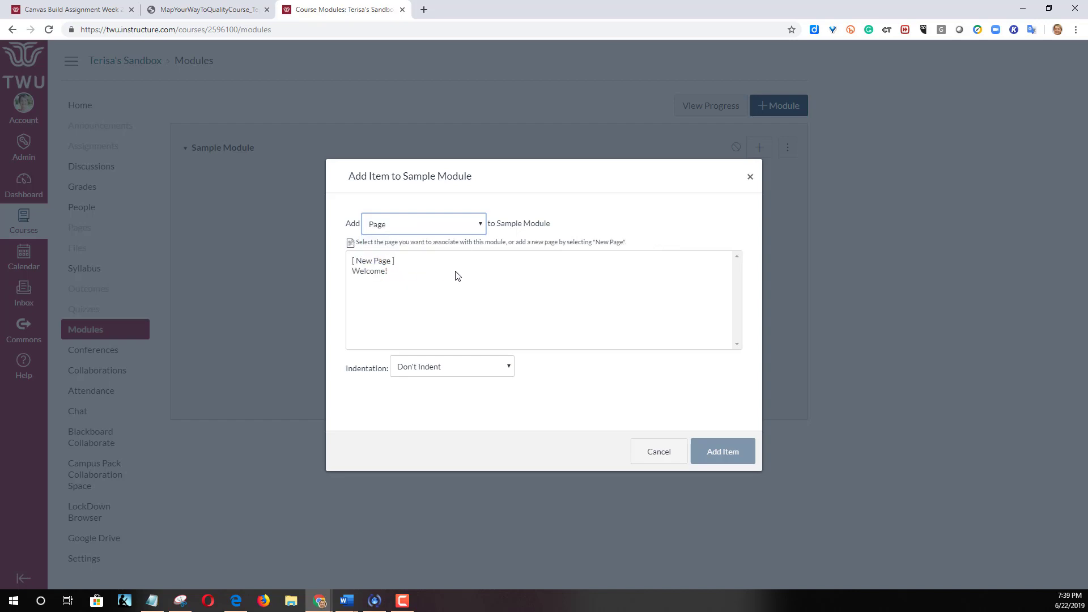
pyautogui.click(373, 275)
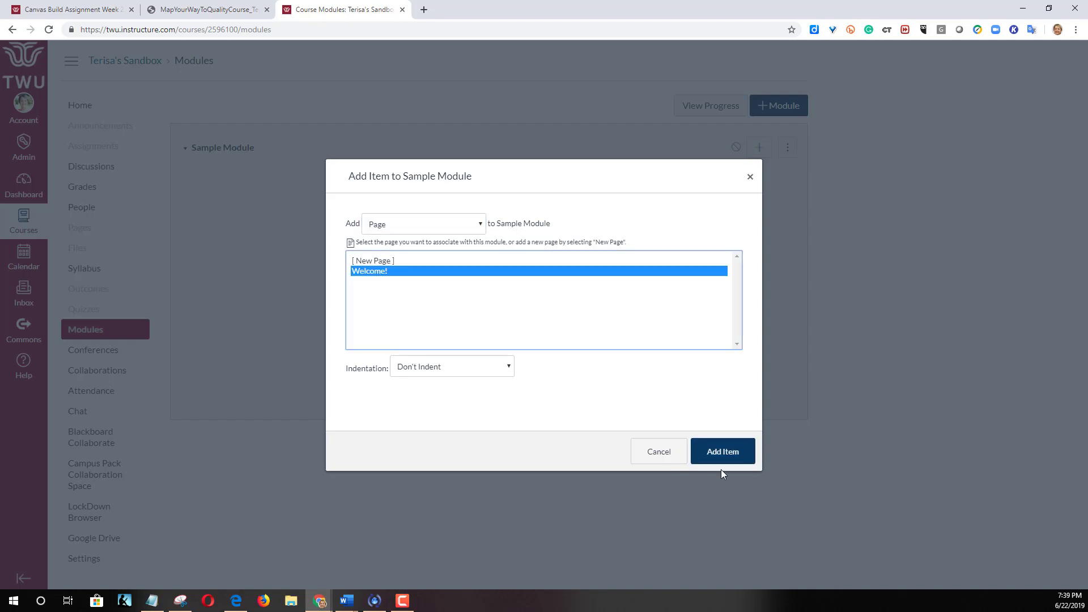
pyautogui.click(723, 452)
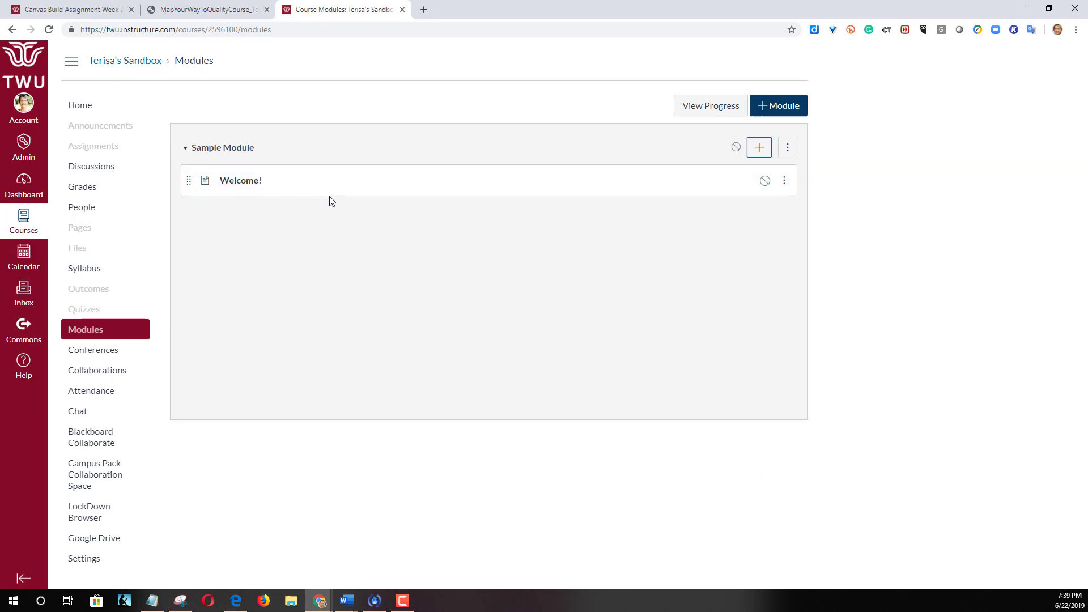
pyautogui.click(227, 9)
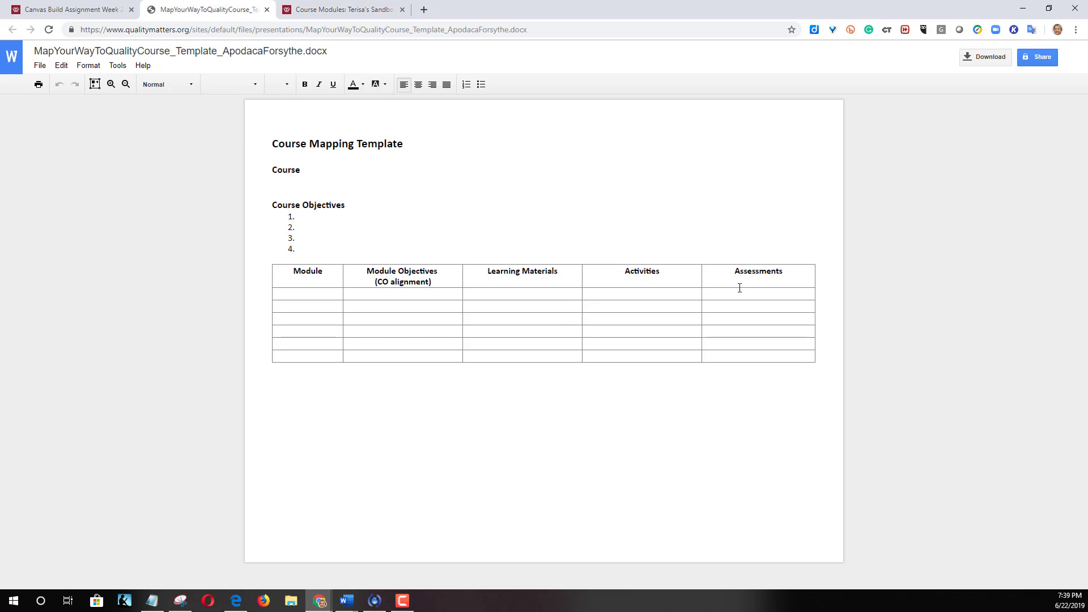
pyautogui.click(340, 12)
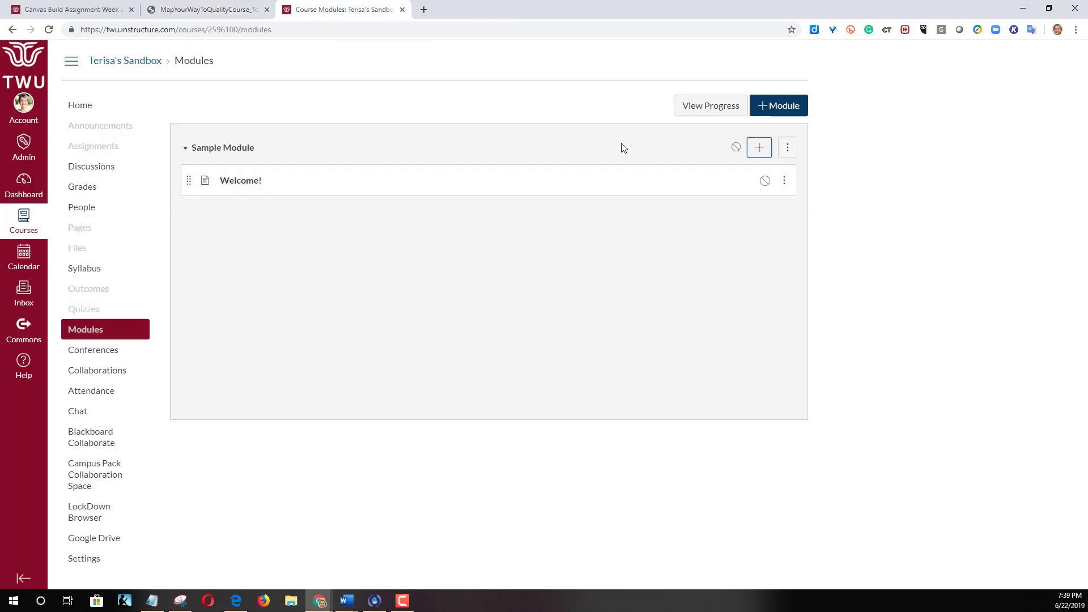
pyautogui.click(760, 148)
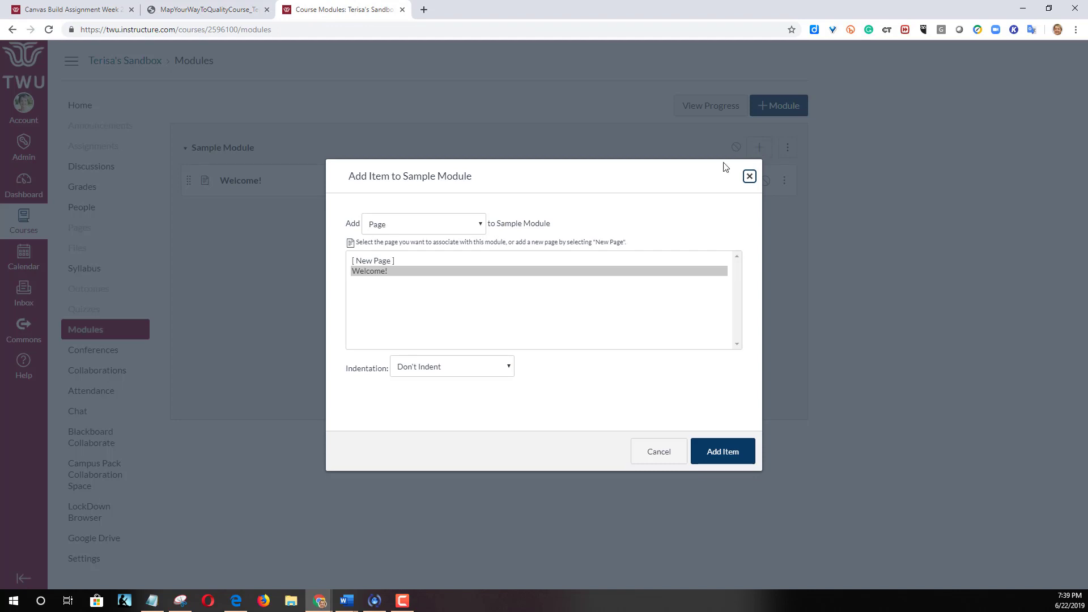
pyautogui.click(436, 228)
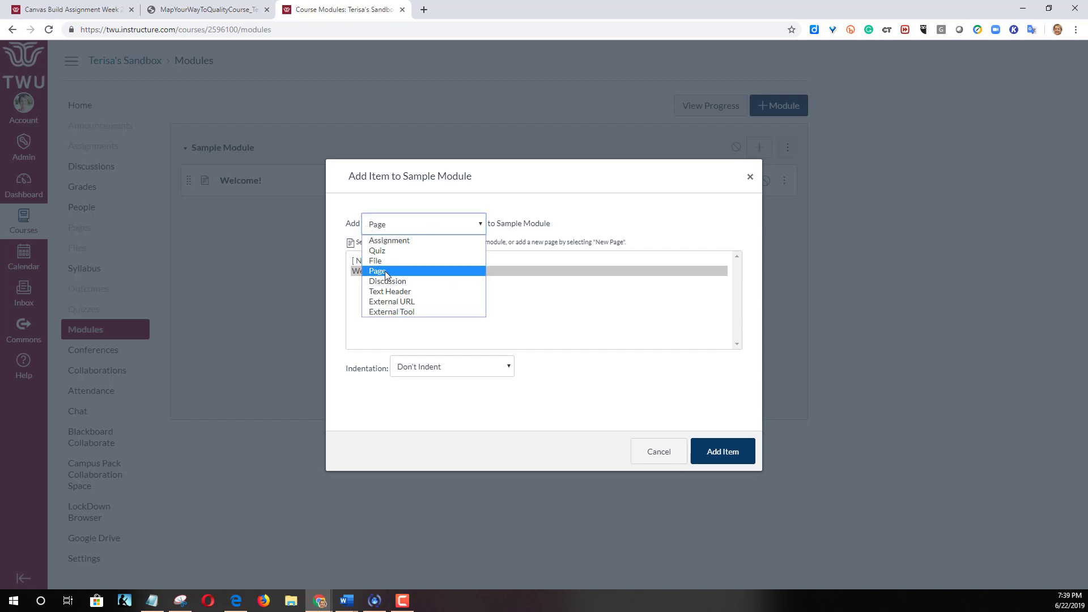
pyautogui.click(423, 304)
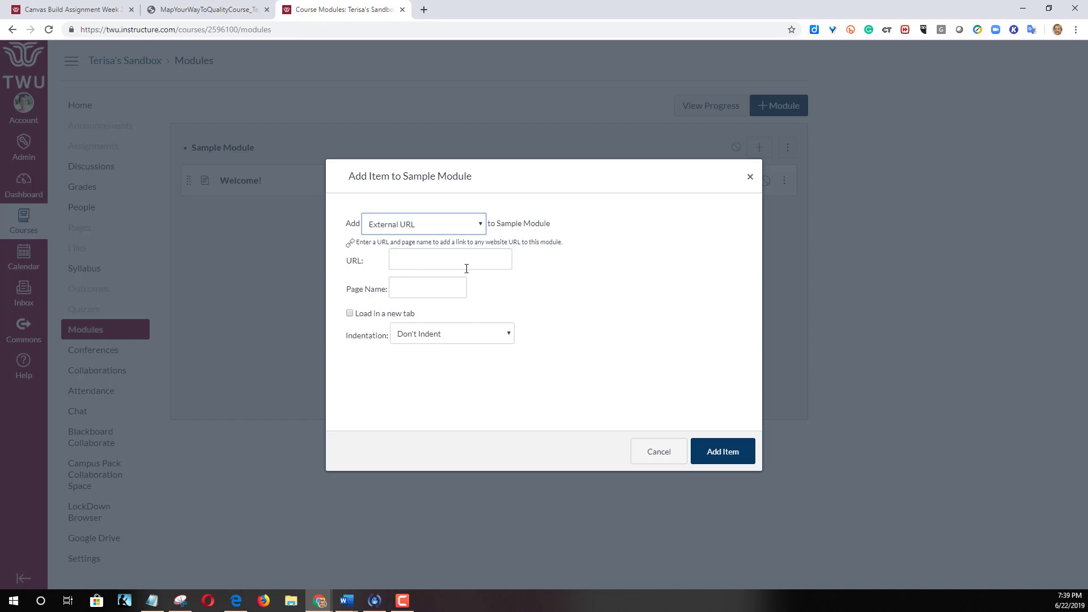
pyautogui.click(418, 263)
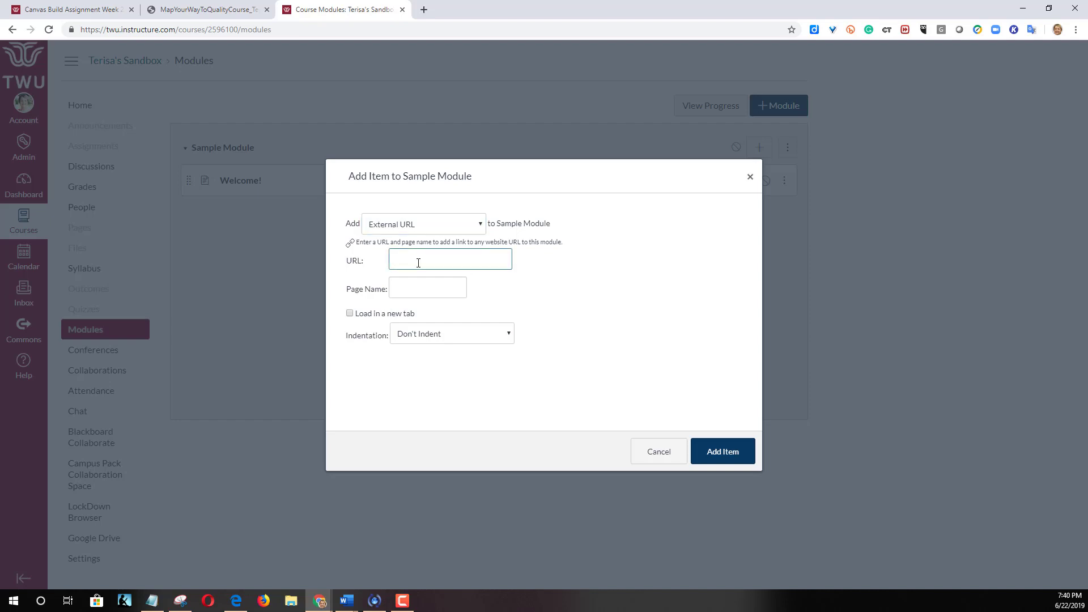
pyautogui.write('http://www.reading.com')
pyautogui.click(413, 292)
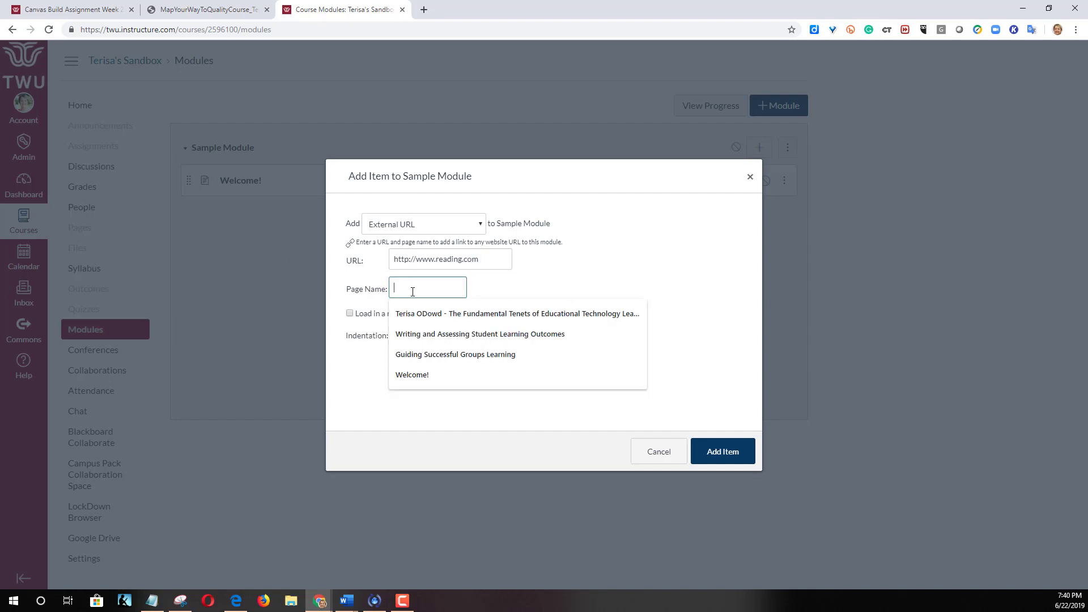
pyautogui.write('Week')
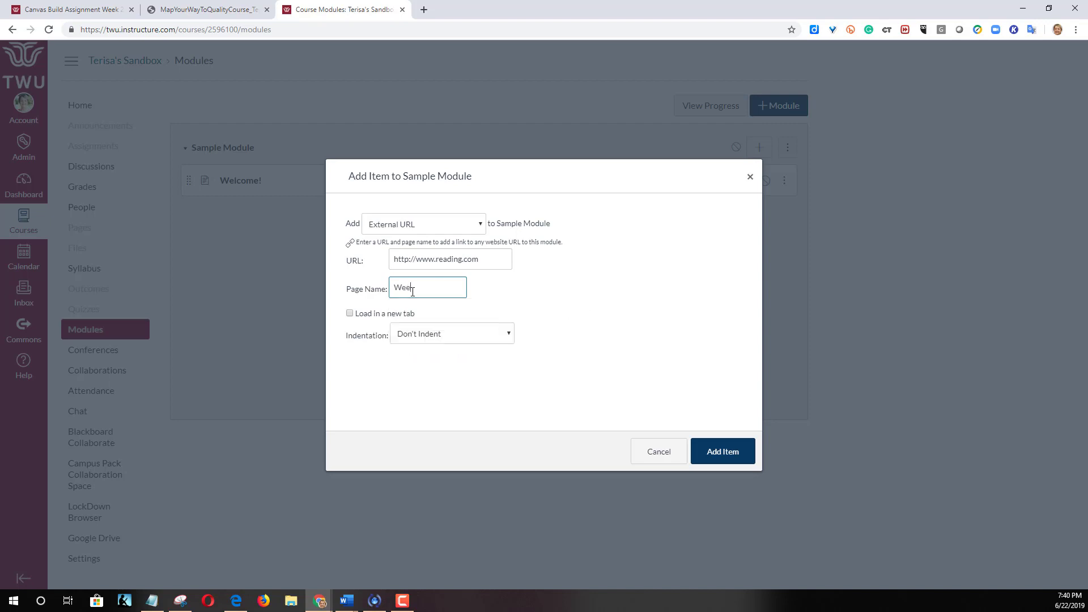
pyautogui.write(' 1 Reading')
pyautogui.click(720, 456)
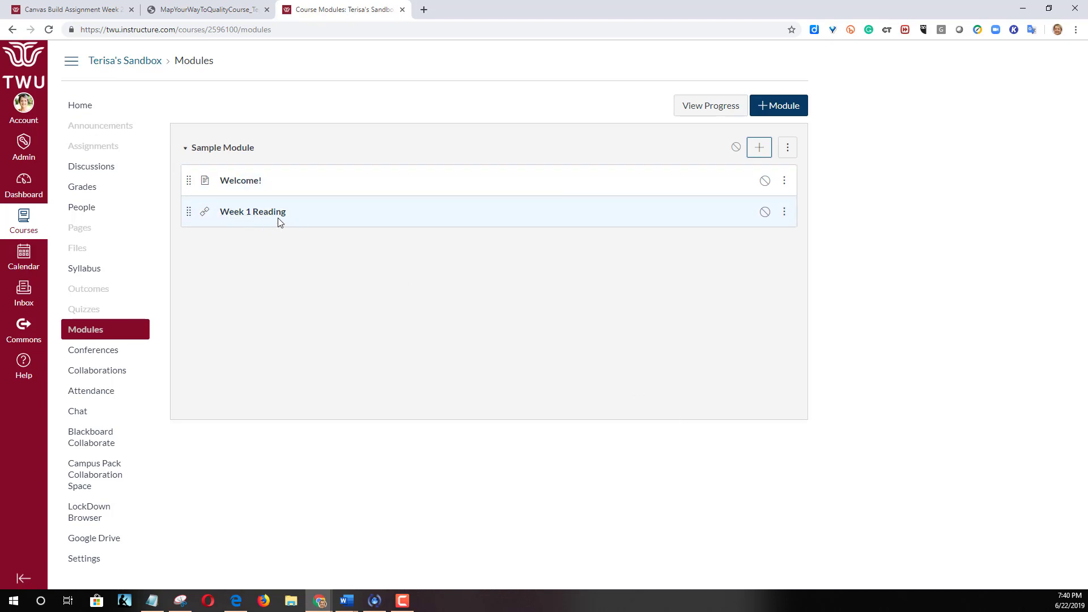
# Consult the mapping template and add a new discussion topic named "Introduce Yourself to the class" to Sample Module.
pyautogui.click(198, 9)
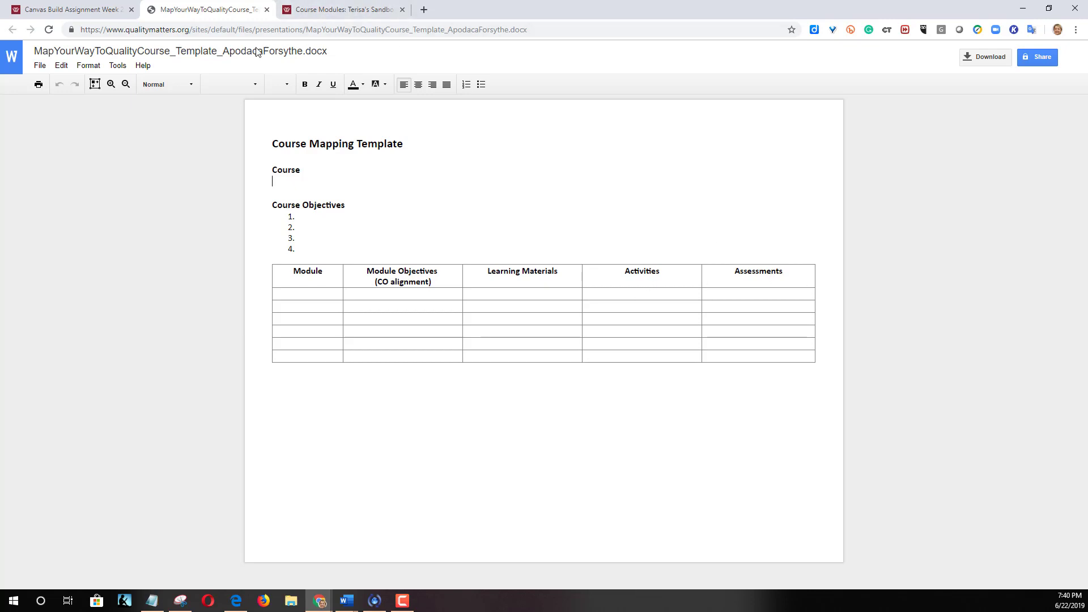
pyautogui.click(359, 15)
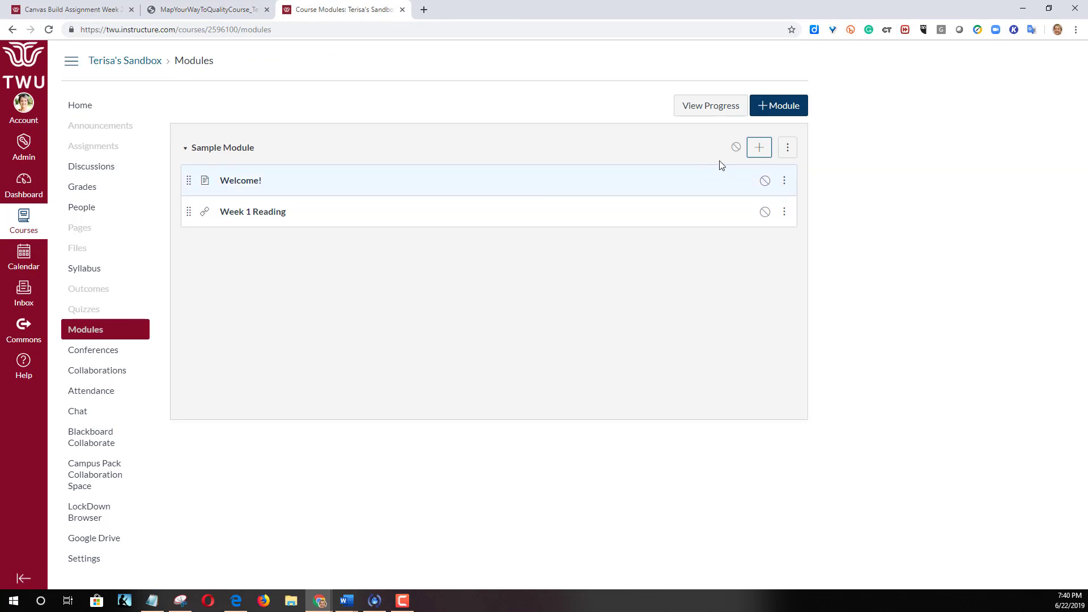
pyautogui.click(760, 148)
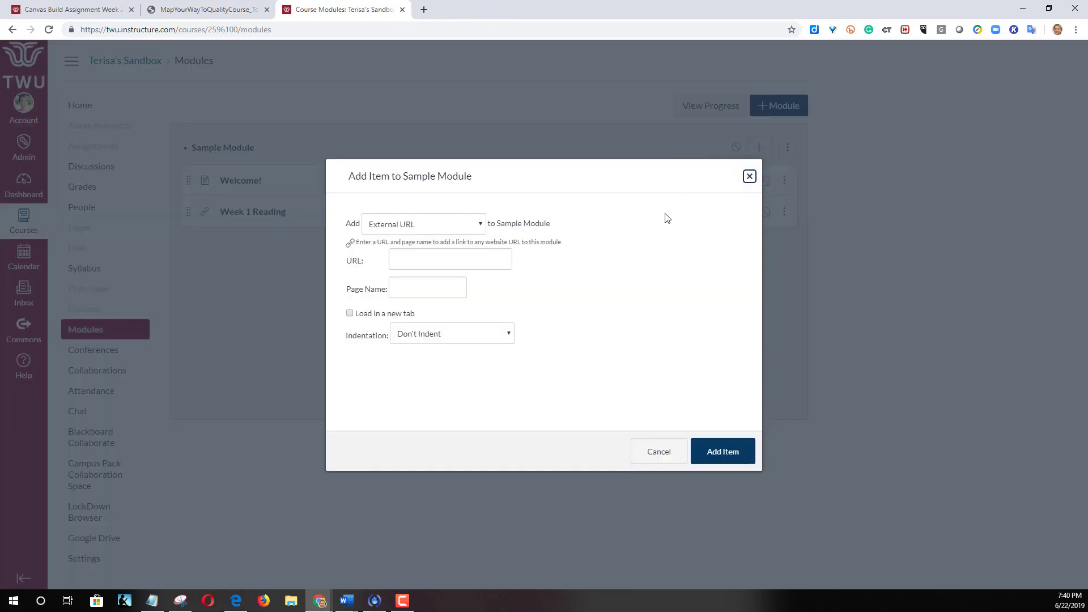
pyautogui.click(480, 226)
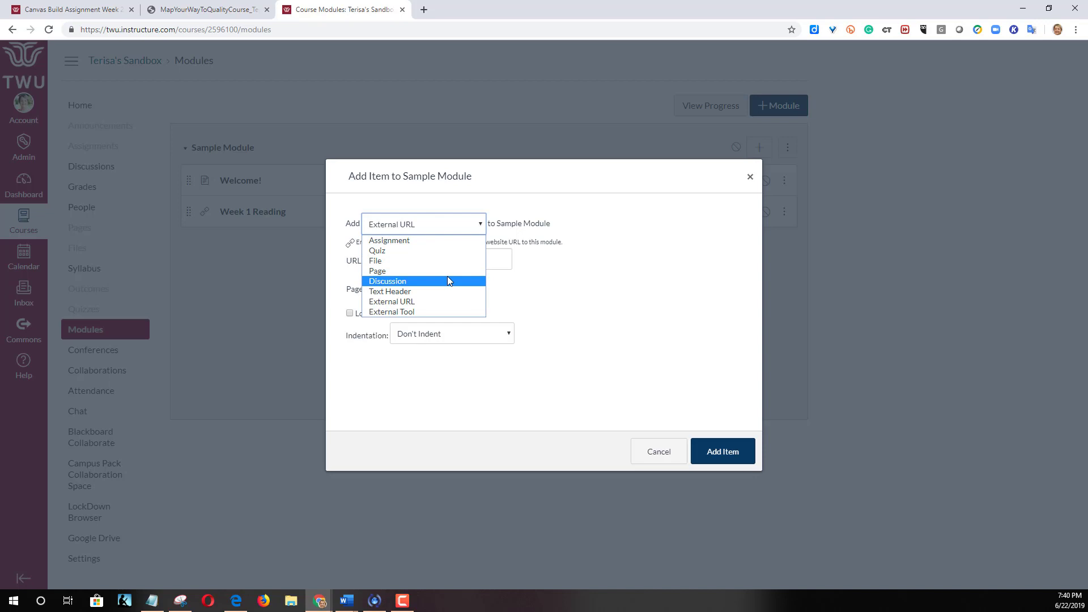
pyautogui.click(392, 281)
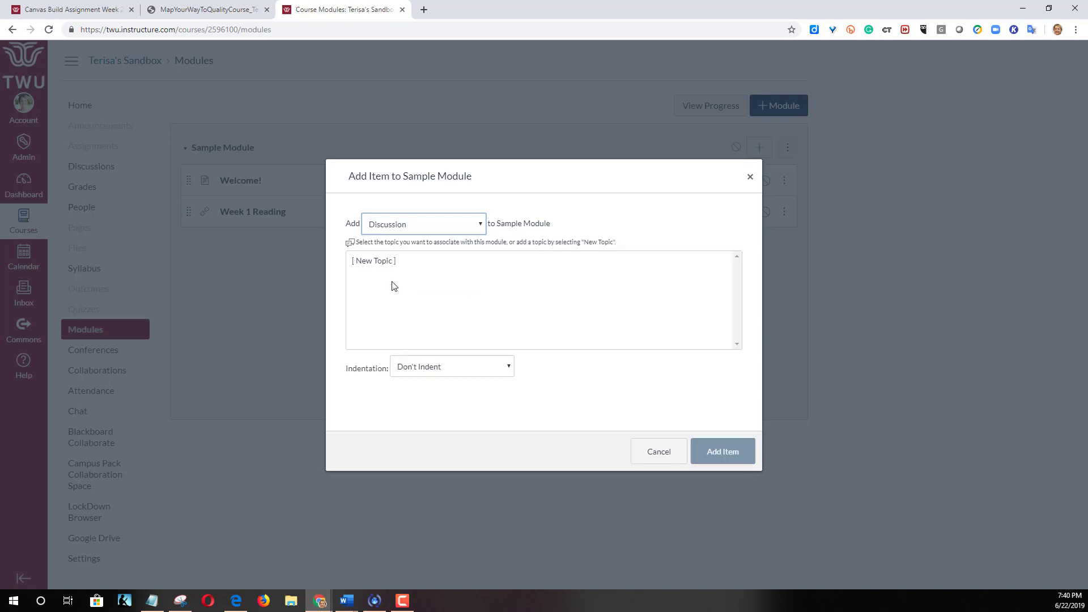
pyautogui.click(379, 265)
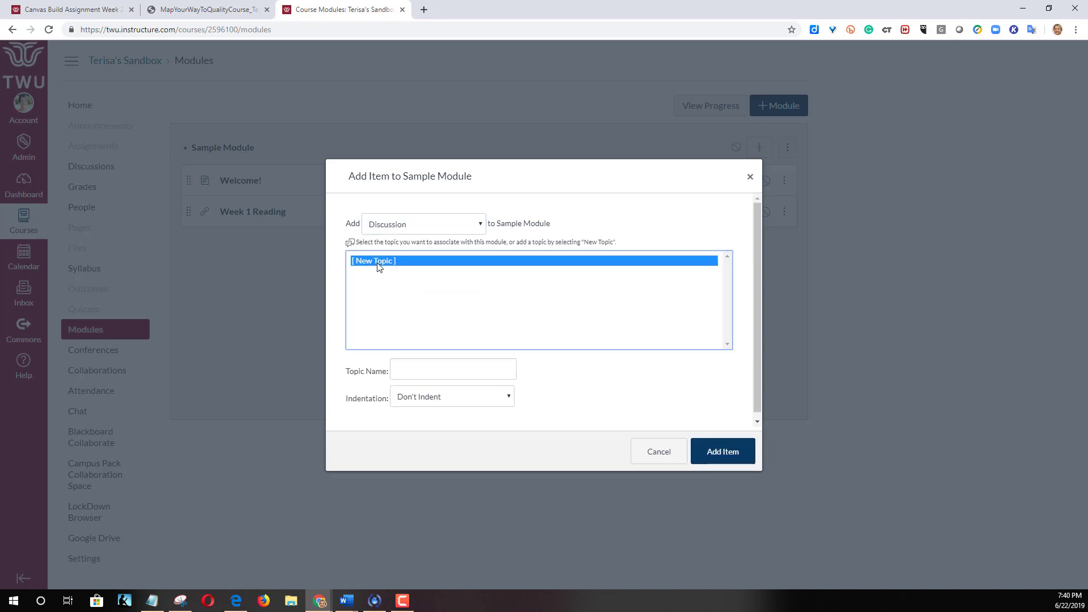
pyautogui.click(463, 371)
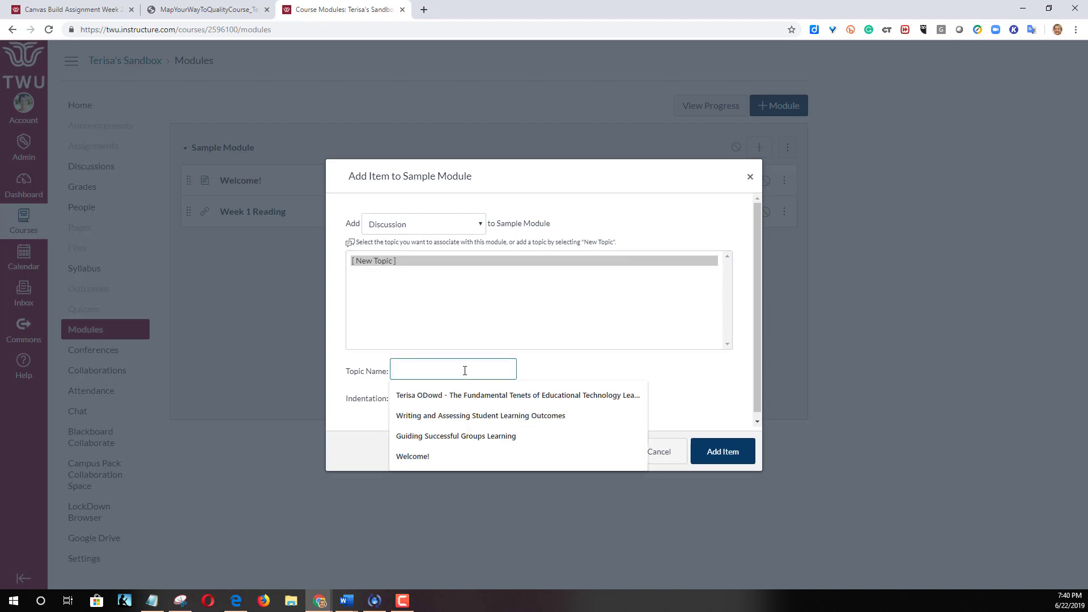
pyautogui.write('Intr')
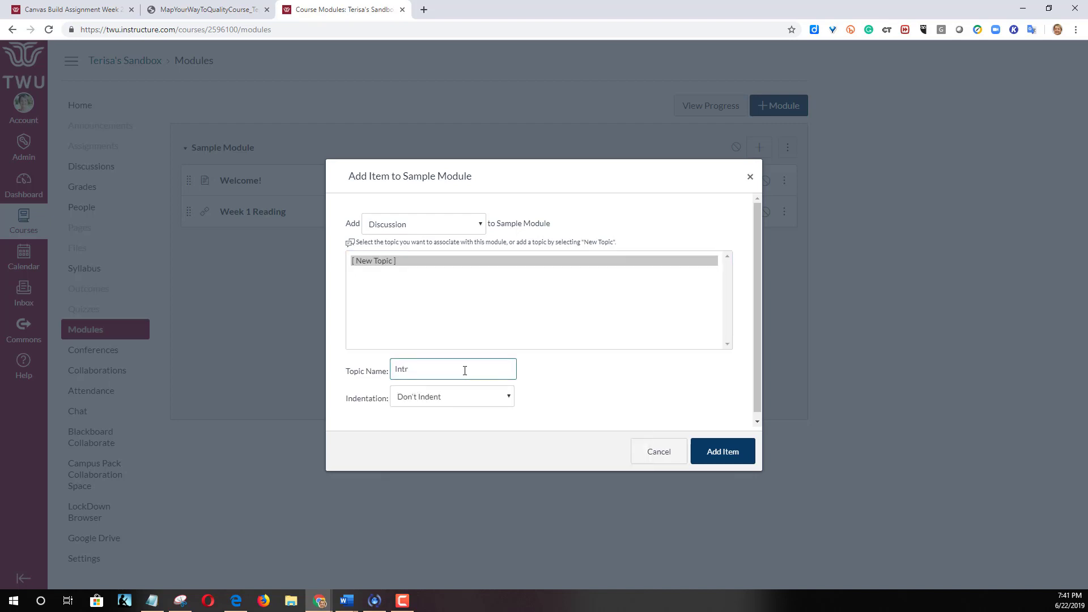
pyautogui.write('ocd')
pyautogui.press('BackSpace')
pyautogui.write('duce Yourself to the class')
pyautogui.click(708, 451)
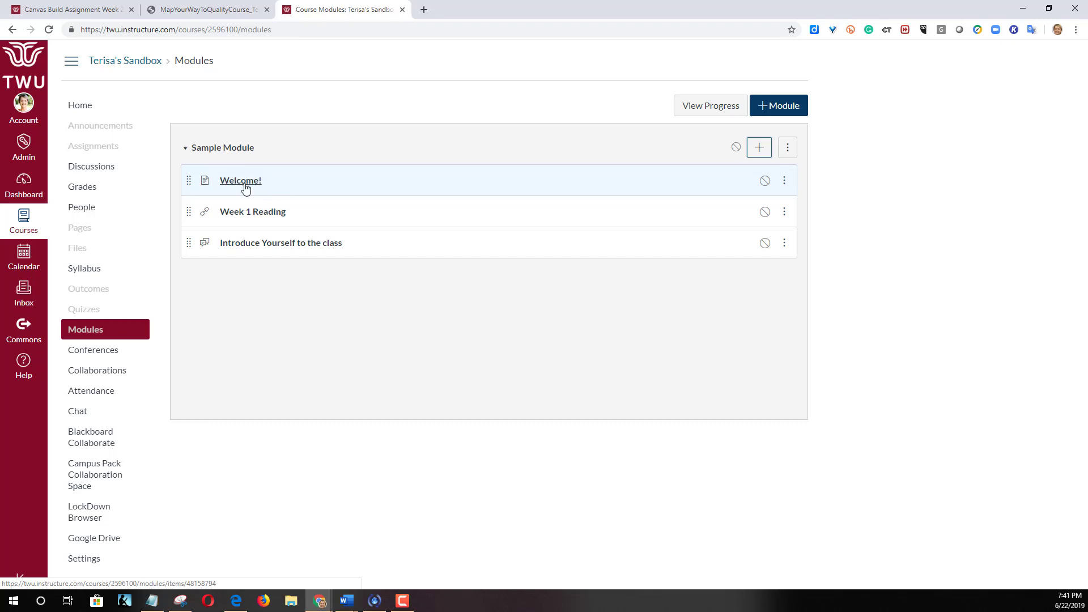
pyautogui.moveTo(248, 187); pyautogui.dragTo(267, 212)
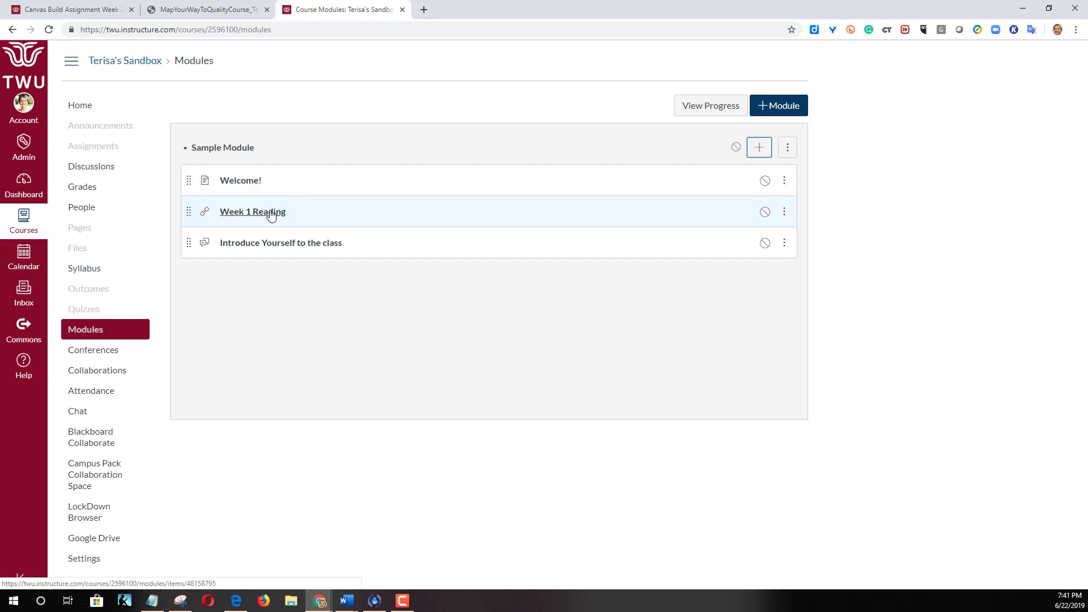